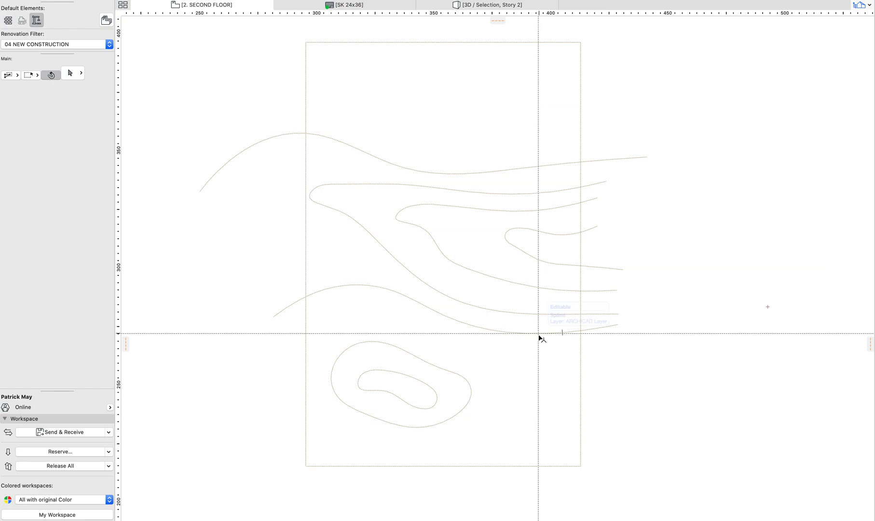
pyautogui.click(470, 393)
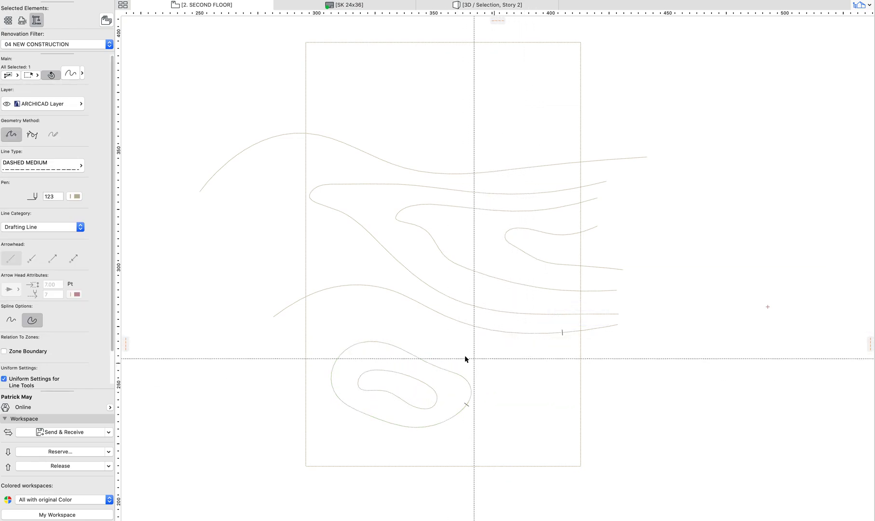
pyautogui.click(517, 333)
pyautogui.click(499, 310)
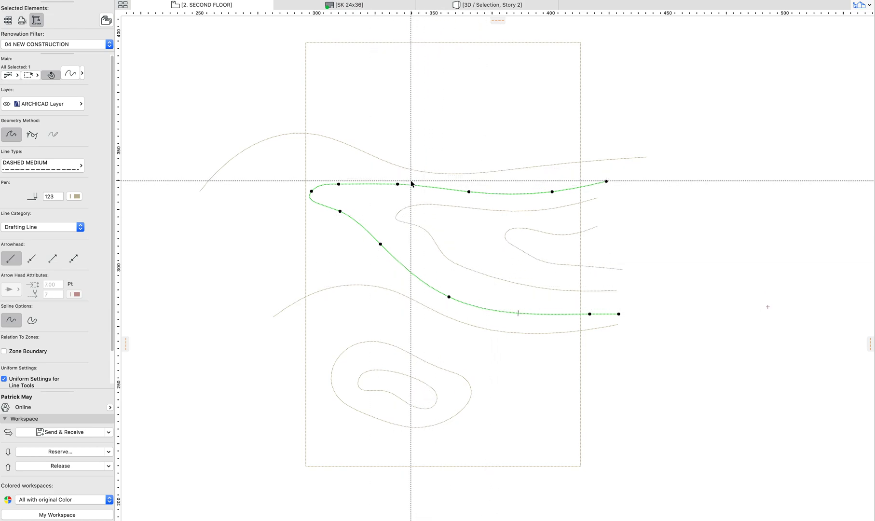
pyautogui.click(535, 225)
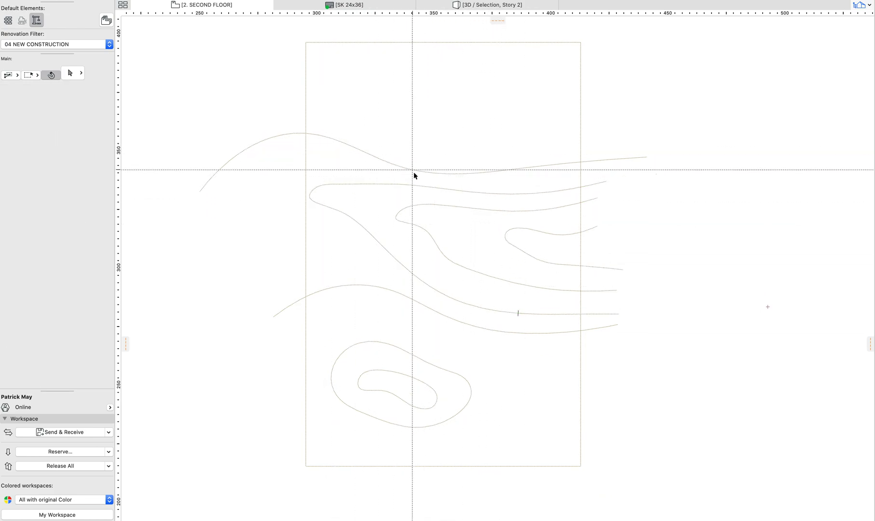
pyautogui.click(371, 327)
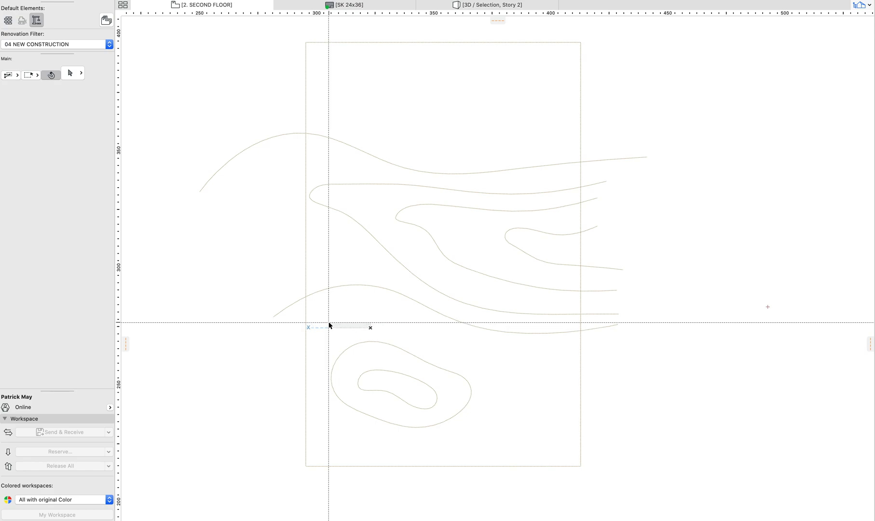
pyautogui.press('Escape')
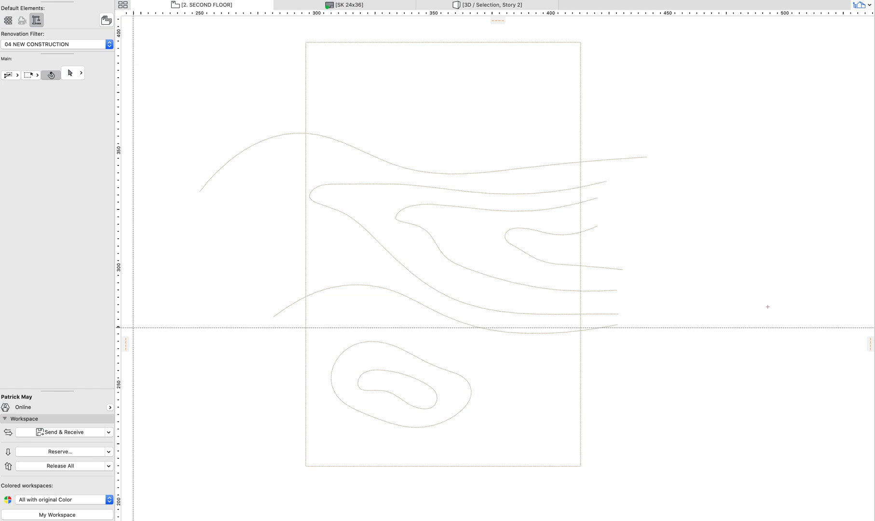
# Step: Create a mesh from the rectangular site outline using the AC | TERRAIN | EXISTING (MESH) favorite
pyautogui.click(0, 217)
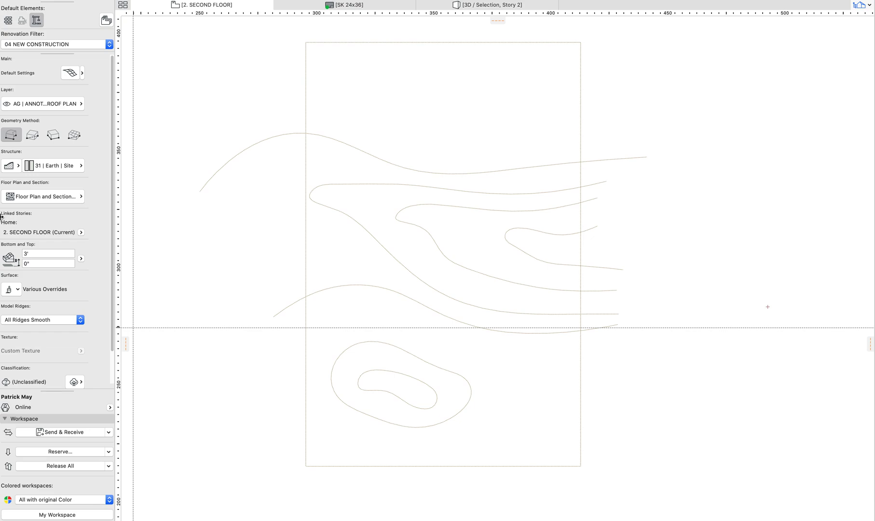
pyautogui.rightClick(0, 226)
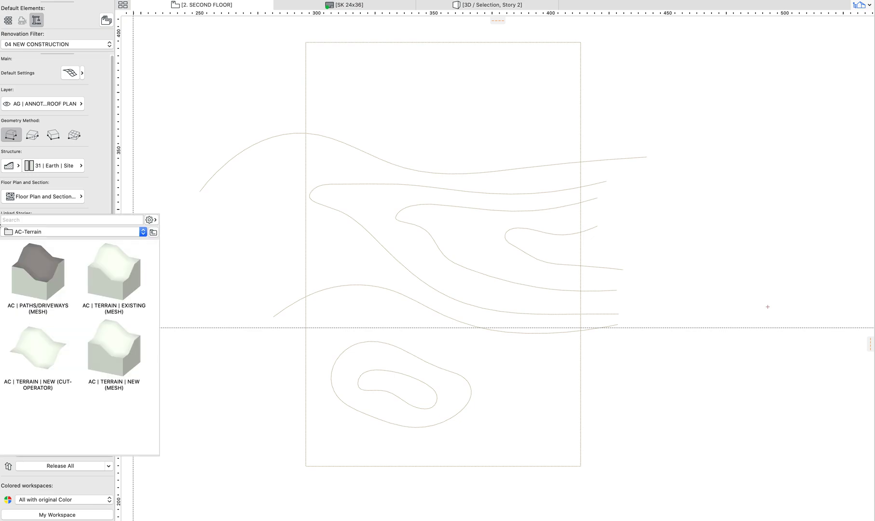
pyautogui.doubleClick(112, 298)
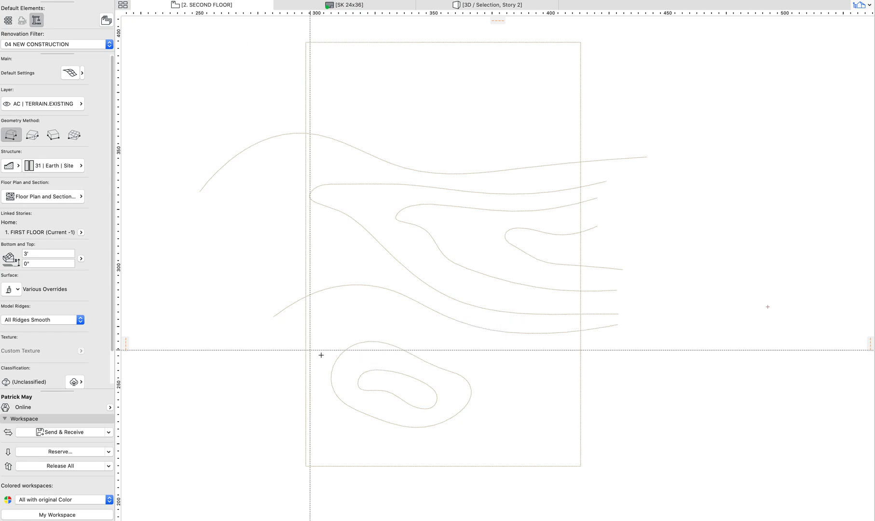
pyautogui.click(307, 467)
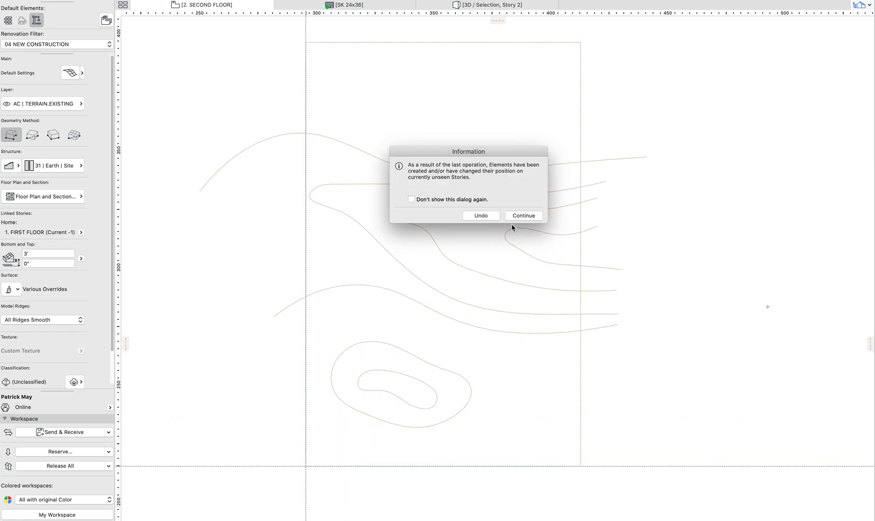
pyautogui.click(522, 215)
# Step: Relink the new mesh from the first floor to home story 2. SECOND FLOOR and return to the second floor plan
pyautogui.hotkey('shift', 'F1')
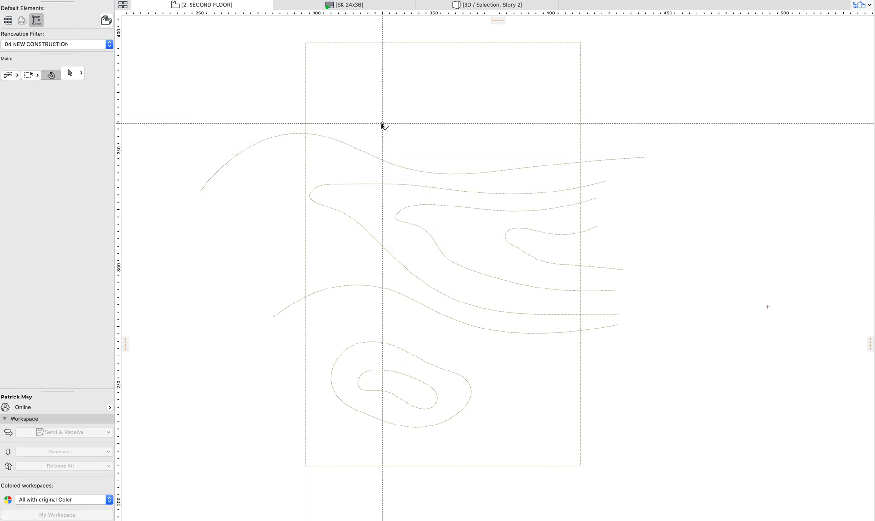
pyautogui.press('super+Down')
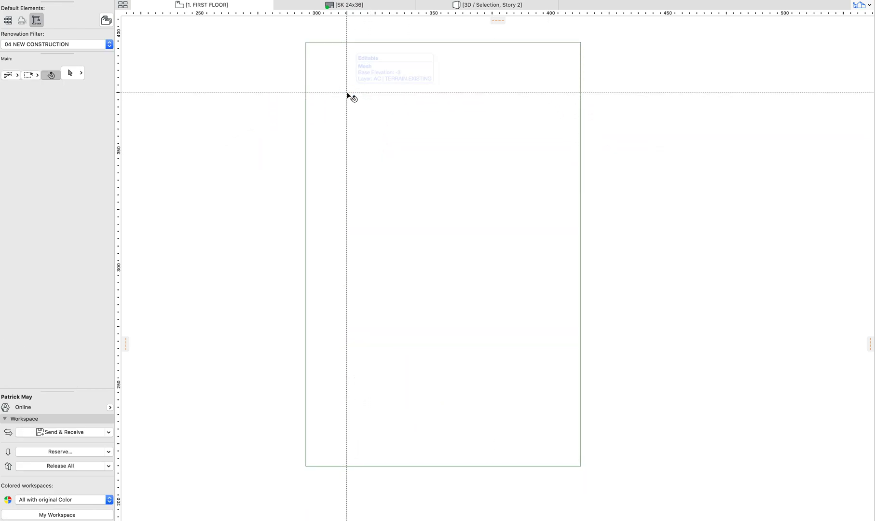
pyautogui.click(335, 91)
pyautogui.rightClick(334, 91)
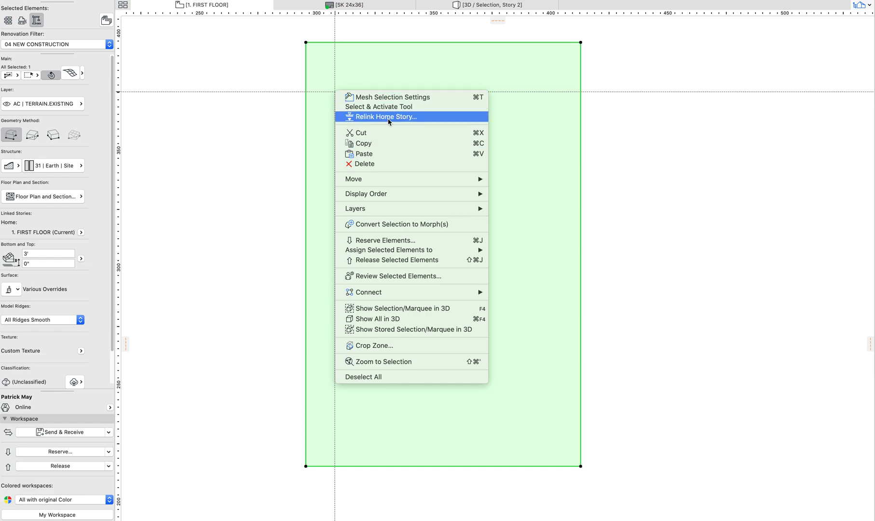
pyautogui.click(389, 117)
pyautogui.doubleClick(437, 144)
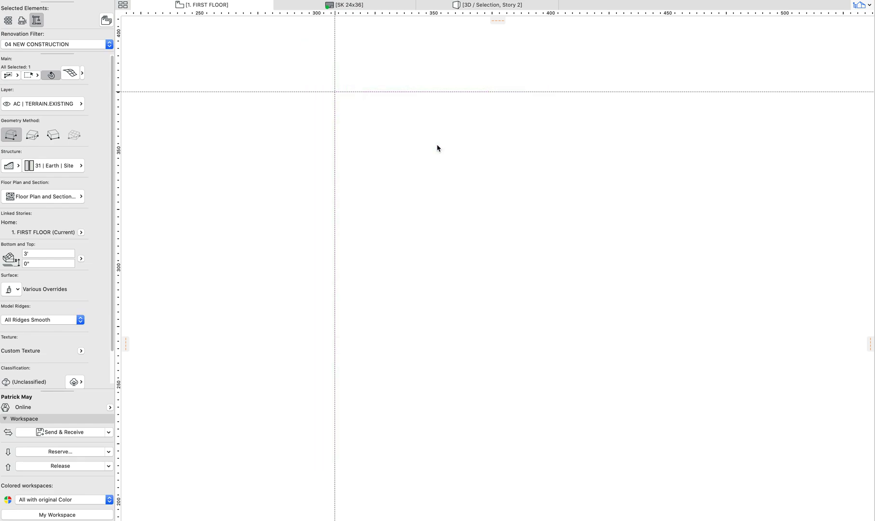
pyautogui.press('super+Up')
# Step: Add the uppermost contour spline and the large looping contour below it to the mesh as new points
pyautogui.click(403, 138)
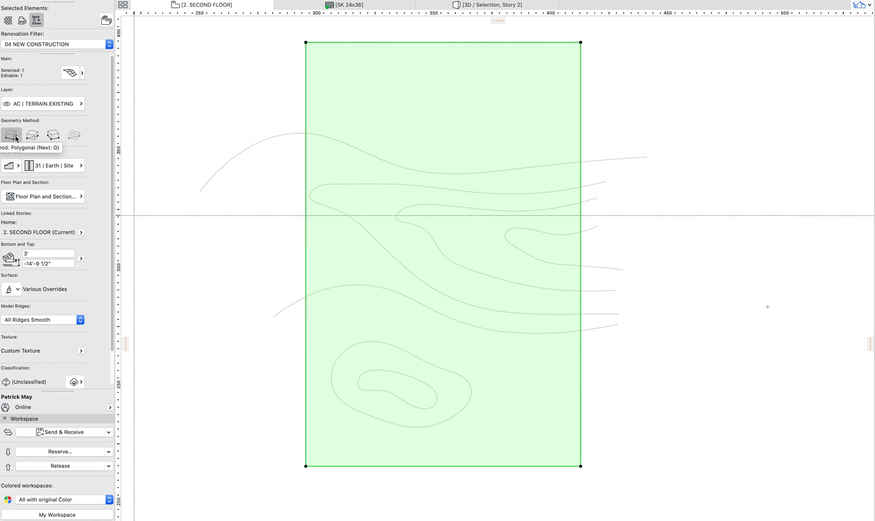
pyautogui.click(321, 135)
pyautogui.press('Return')
pyautogui.click(388, 187)
pyautogui.press('Return')
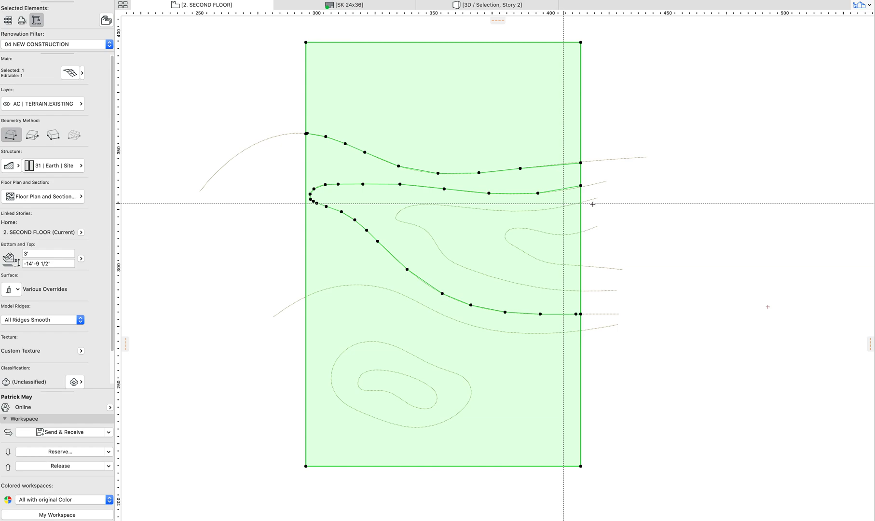
# Step: Trace the middle looping contour point by point as new mesh points and stretch its upper end to the mesh edge
pyautogui.click(576, 204)
pyautogui.click(540, 210)
pyautogui.click(479, 209)
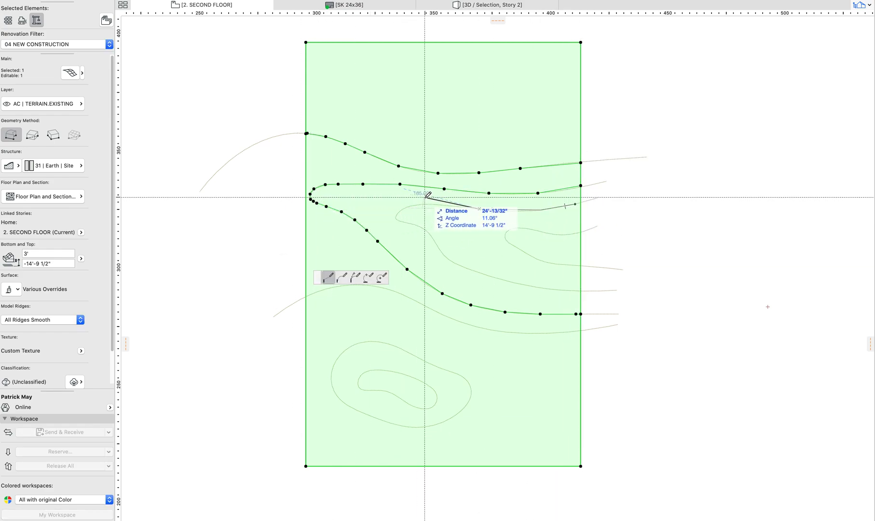
pyautogui.click(444, 206)
pyautogui.click(411, 206)
pyautogui.click(396, 219)
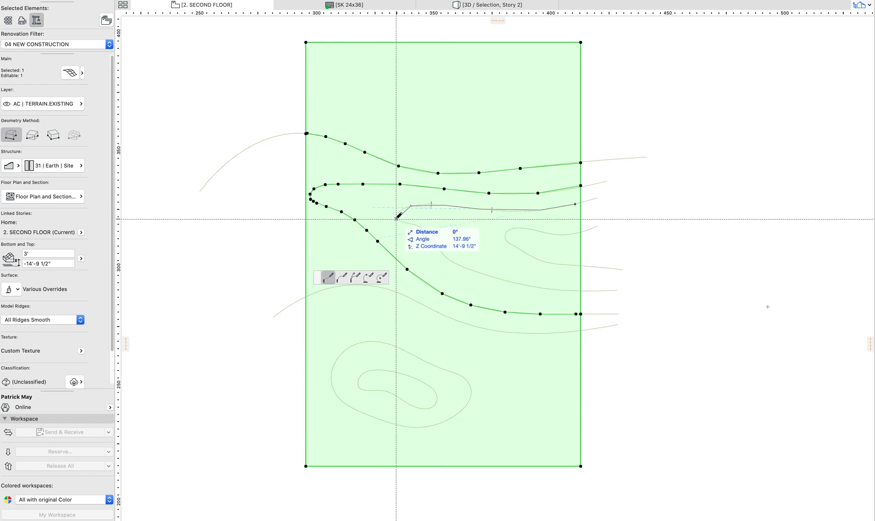
pyautogui.click(415, 225)
pyautogui.click(432, 237)
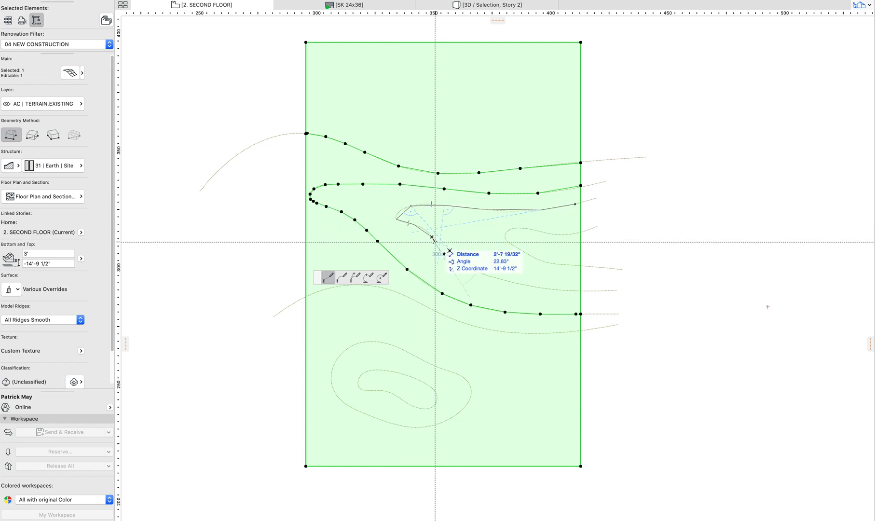
pyautogui.click(452, 261)
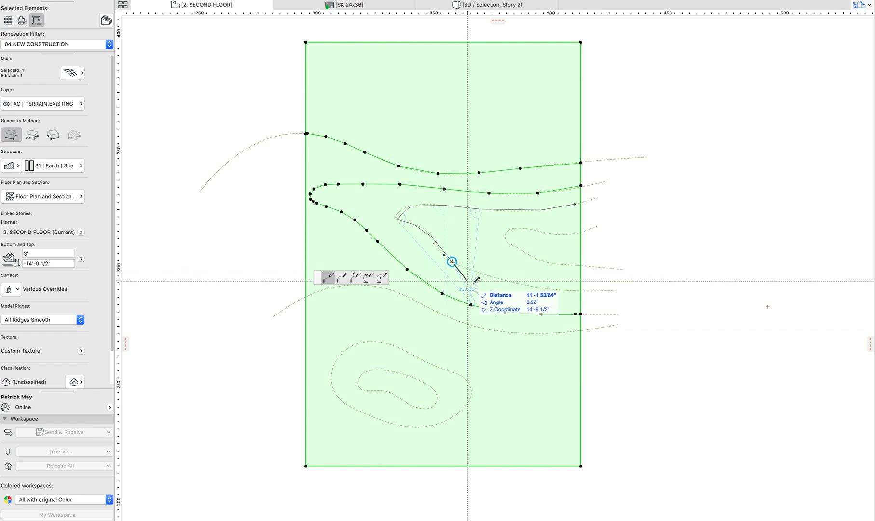
pyautogui.click(506, 280)
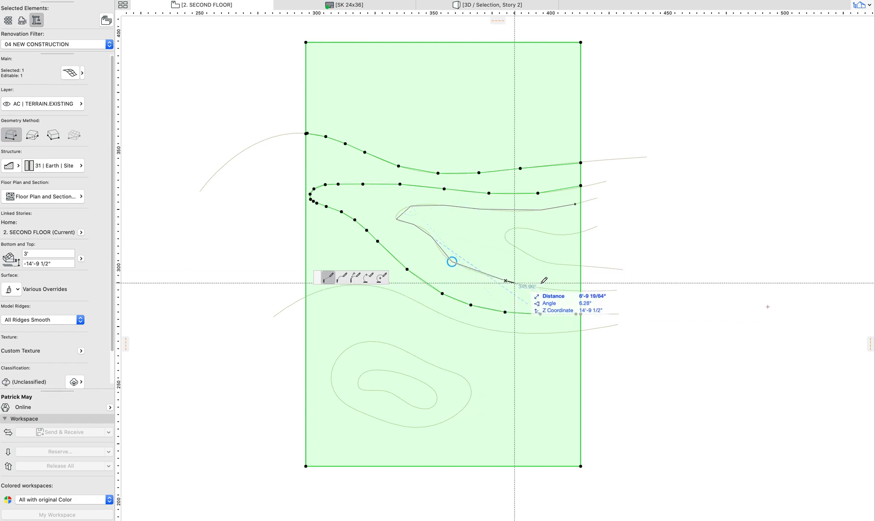
pyautogui.doubleClick(581, 290)
pyautogui.click(575, 238)
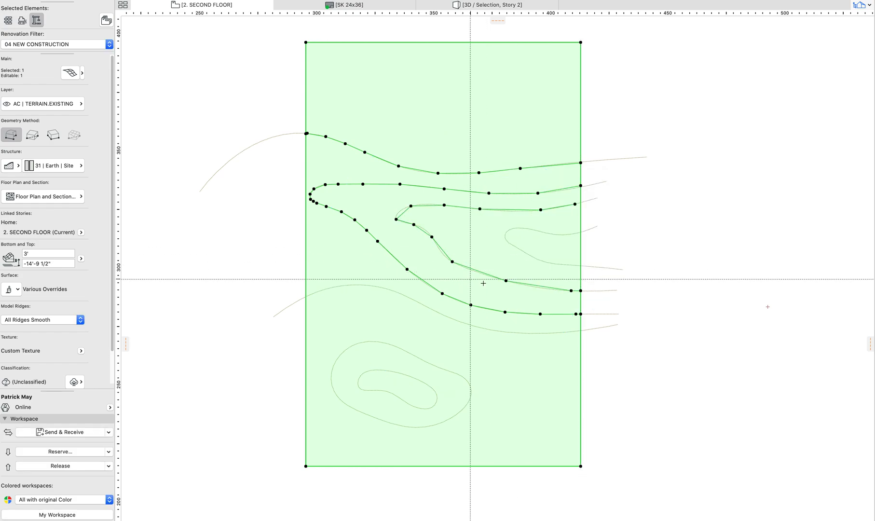
pyautogui.click(575, 205)
pyautogui.click(581, 202)
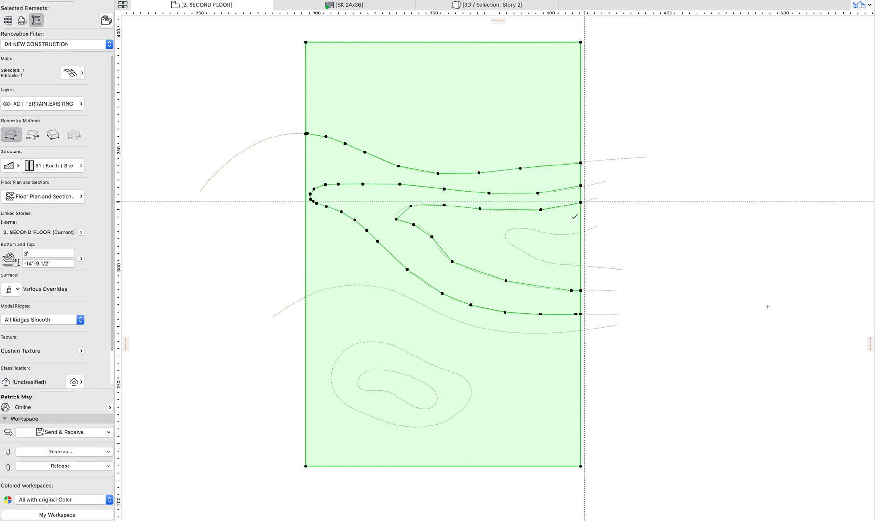
# Step: Trace the smallest open loop contour as new mesh points, ending its lower branch at the mesh edge
pyautogui.click(576, 234)
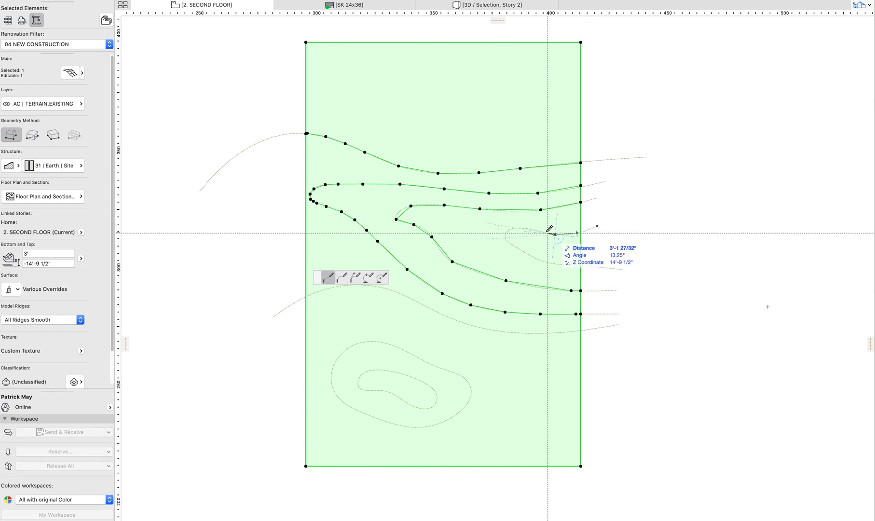
pyautogui.click(518, 227)
pyautogui.click(505, 235)
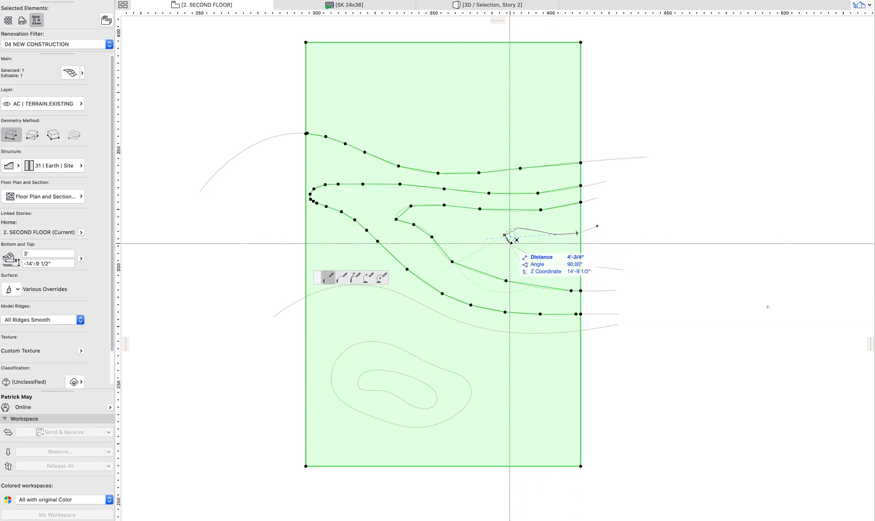
pyautogui.click(509, 243)
pyautogui.click(529, 255)
pyautogui.click(554, 263)
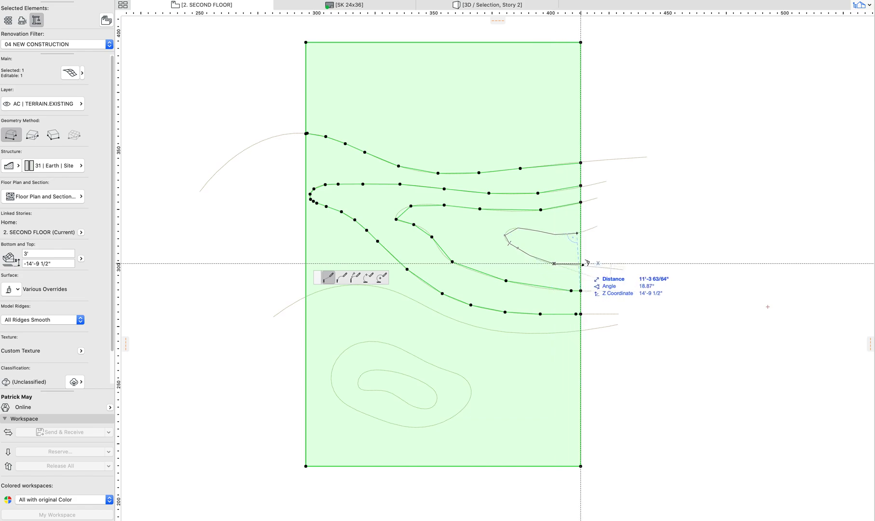
pyautogui.doubleClick(582, 265)
pyautogui.click(575, 239)
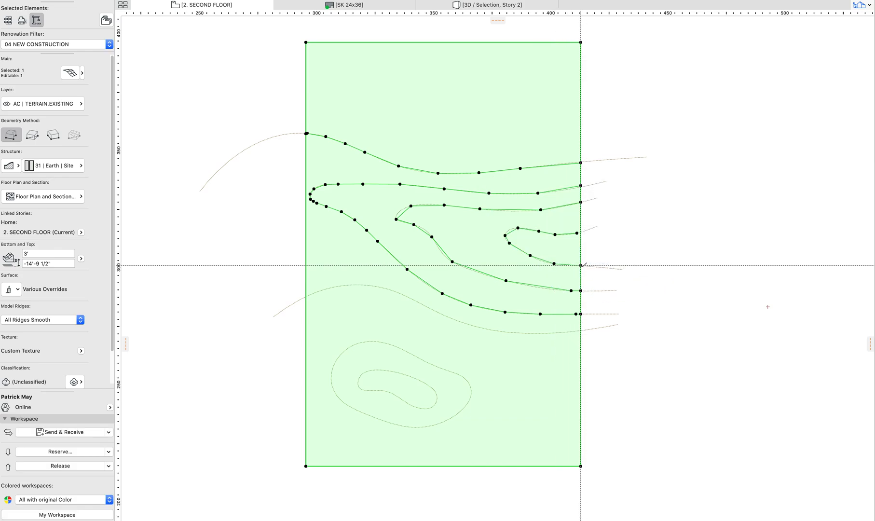
# Step: Refine the smallest open loop by moving its upper end to the mesh edge and adding points along the curve and tip
pyautogui.scroll(10, 580, 236)
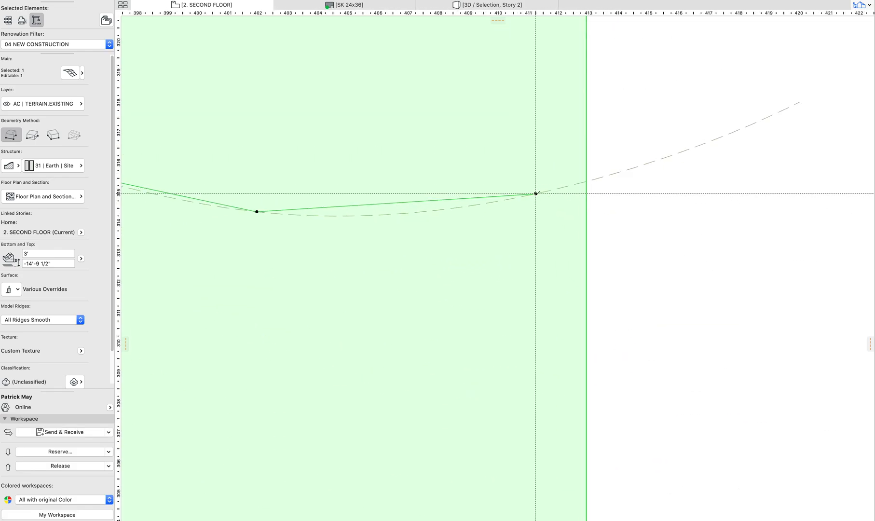
pyautogui.click(535, 194)
pyautogui.click(587, 182)
pyautogui.click(476, 192)
pyautogui.click(476, 205)
pyautogui.scroll(-5, 514, 189)
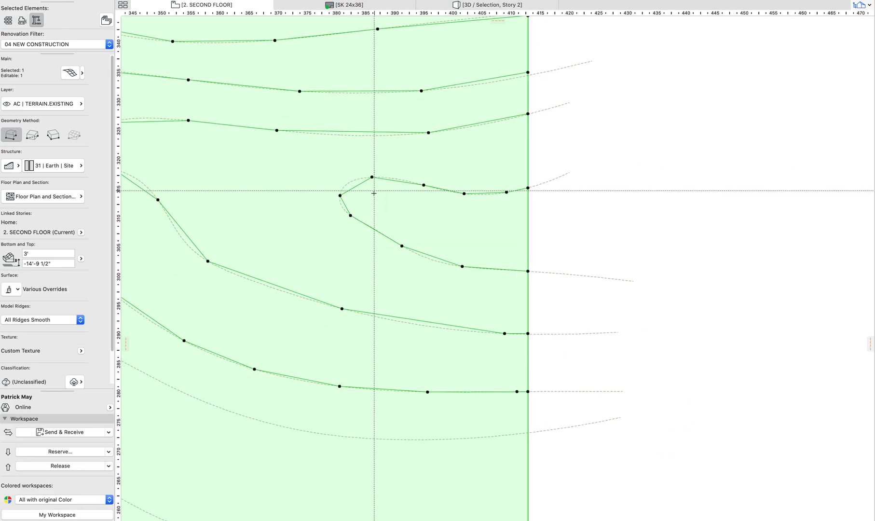
pyautogui.click(340, 195)
pyautogui.click(352, 181)
# Step: Add the lowest open contour spline, just above the closed contours, to the mesh as new points
pyautogui.moveTo(383, 237); pyautogui.dragTo(617, 161, button='middle')
pyautogui.scroll(-4, 475, 244)
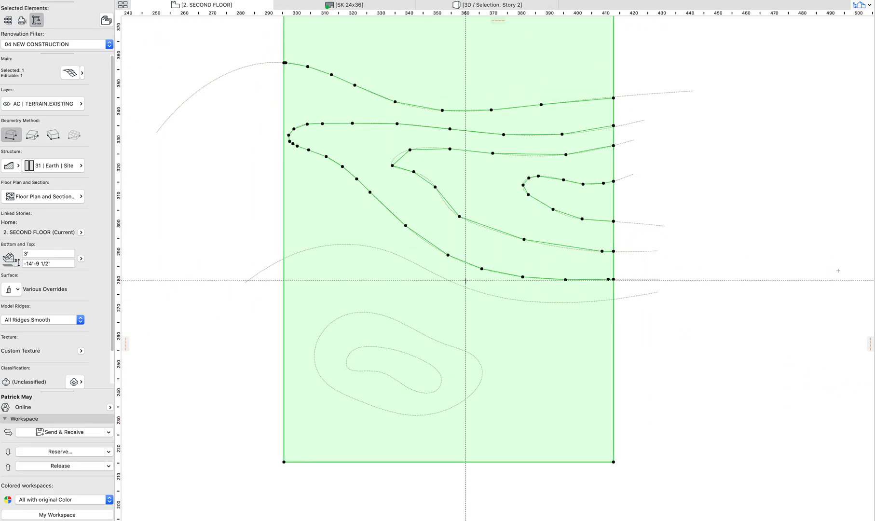
pyautogui.click(461, 288)
pyautogui.press('Return')
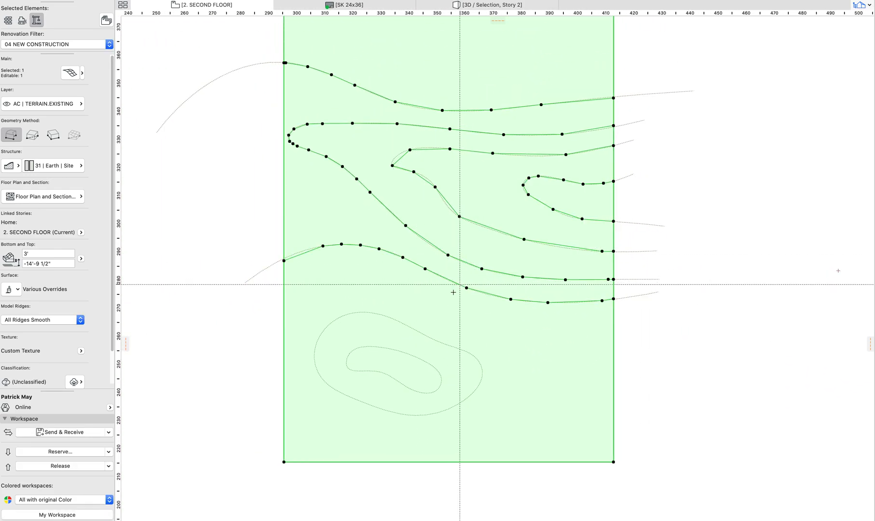
# Step: Add the outer and inner closed contour splines to the mesh as new points using Fit to User Ridges
pyautogui.click(415, 330)
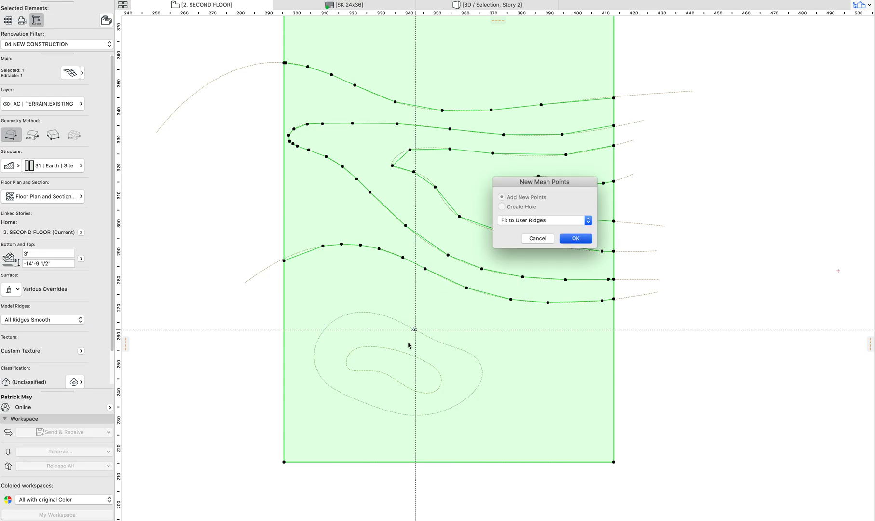
pyautogui.press('Return')
pyautogui.click(423, 334)
pyautogui.press('Return')
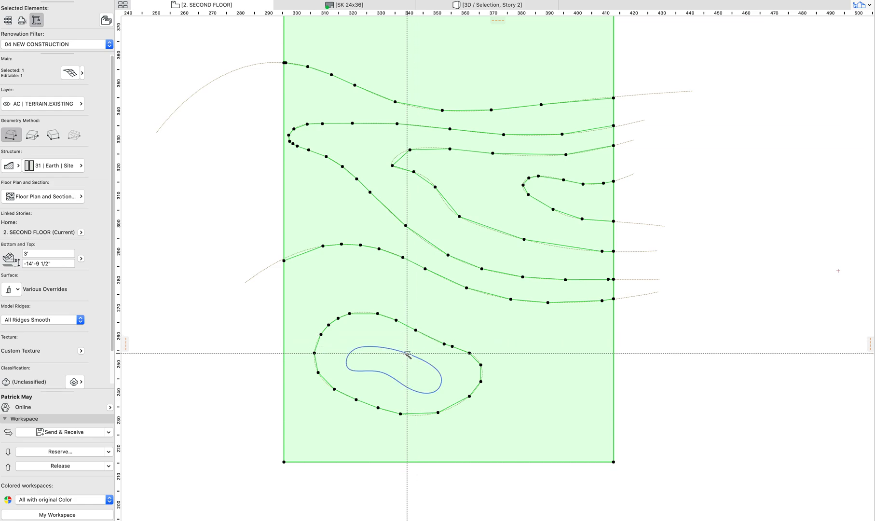
pyautogui.click(407, 356)
pyautogui.press('Return')
pyautogui.press('Escape')
pyautogui.press('Escape')
# Step: Show the terrain mesh in the 3D view and view it from a higher angle
pyautogui.moveTo(463, 209); pyautogui.dragTo(434, 326, button='middle')
pyautogui.click(390, 204)
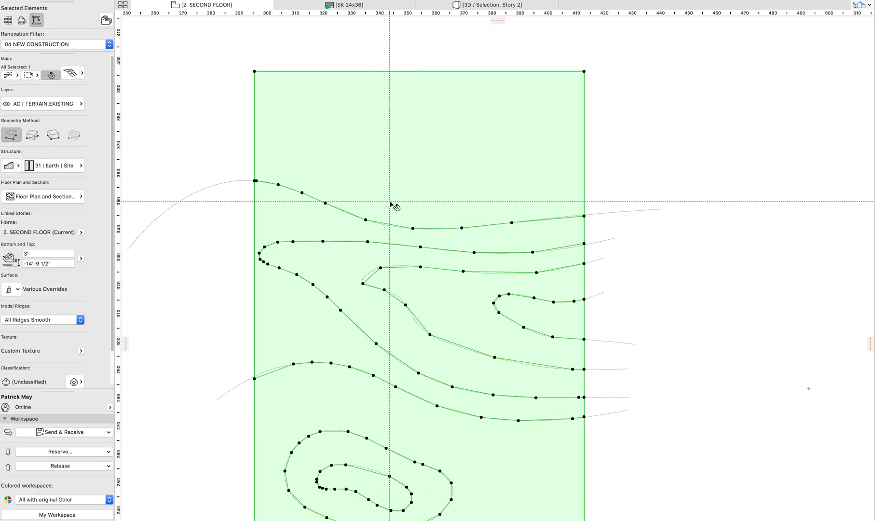
pyautogui.press('F5')
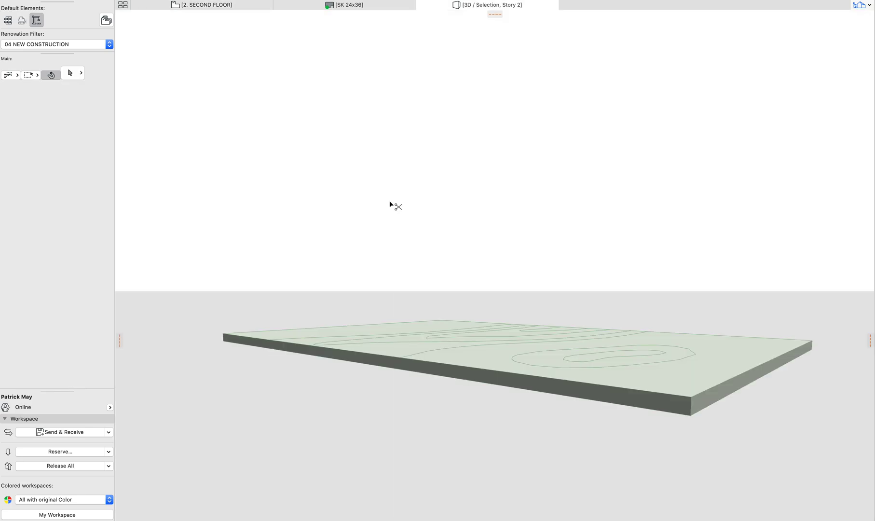
pyautogui.moveTo(422, 309); pyautogui.dragTo(500, 384)
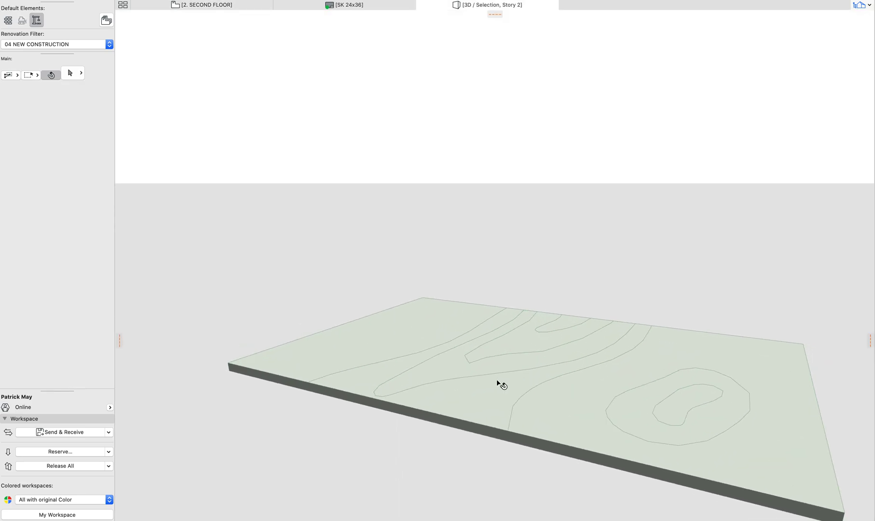
# Step: Return to the Second Floor plan and set all points of the uppermost open contour to a height of 10'
pyautogui.press('F2')
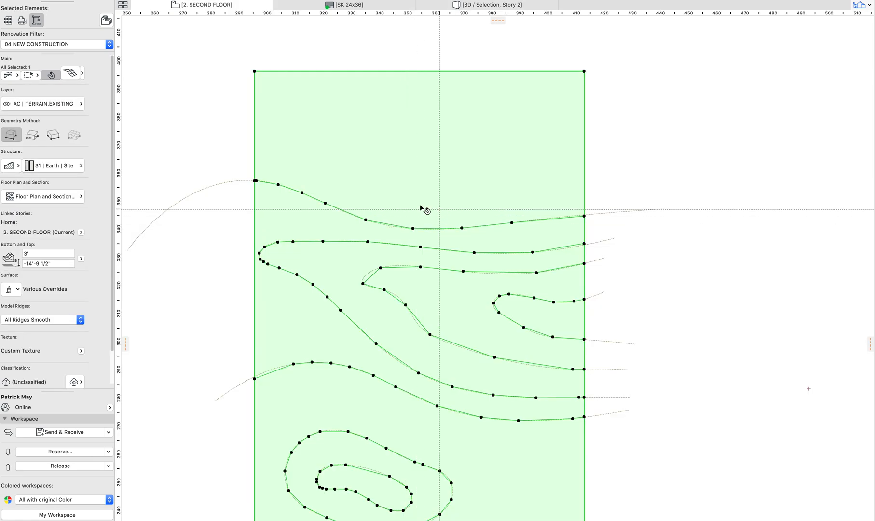
pyautogui.click(366, 220)
pyautogui.click(337, 280)
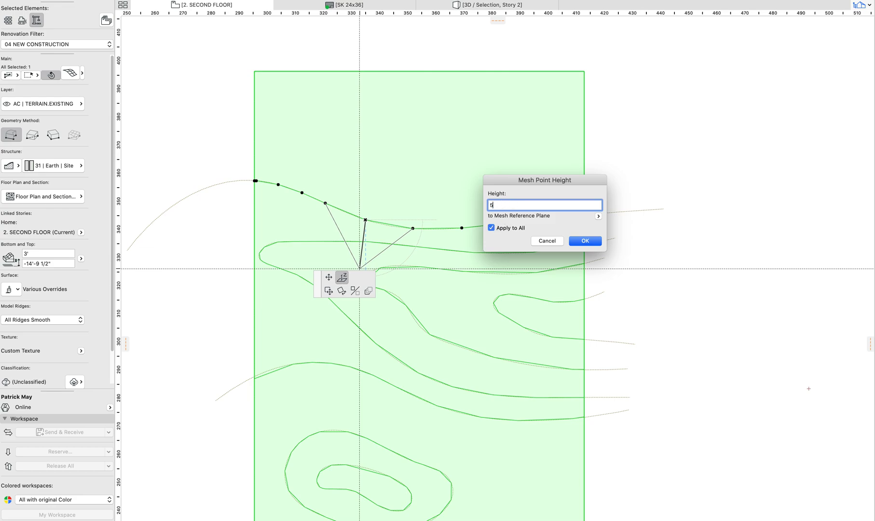
pyautogui.write('10')
pyautogui.press('Return')
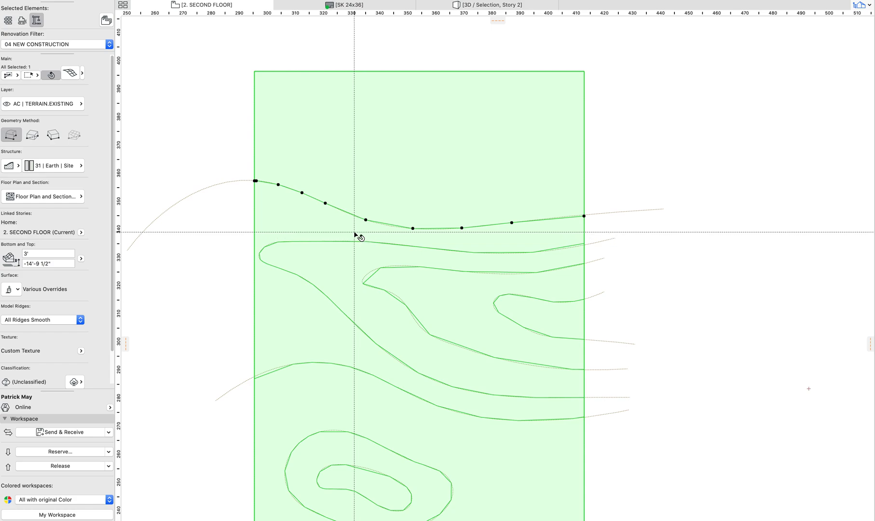
pyautogui.click(359, 242)
pyautogui.press('Escape')
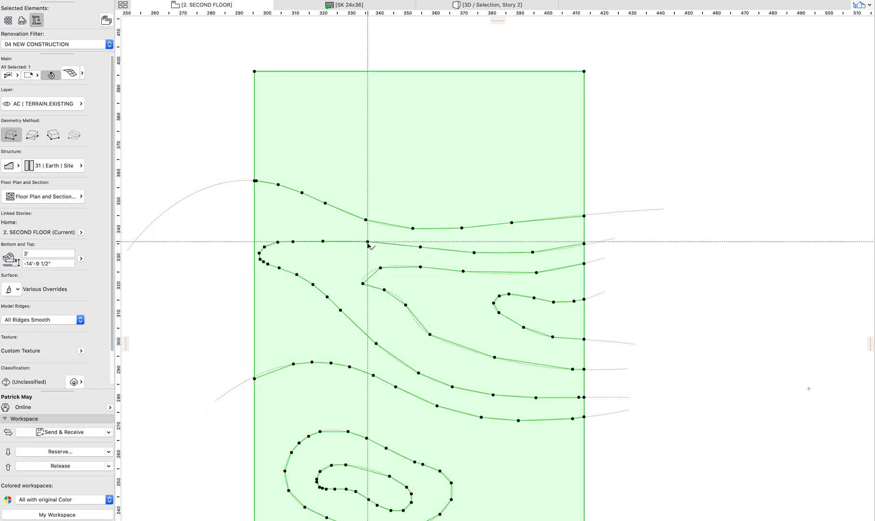
# Step: Set every point of the largest open loop to a height of 8' and of the middle loop inside it to 6'
pyautogui.click(367, 243)
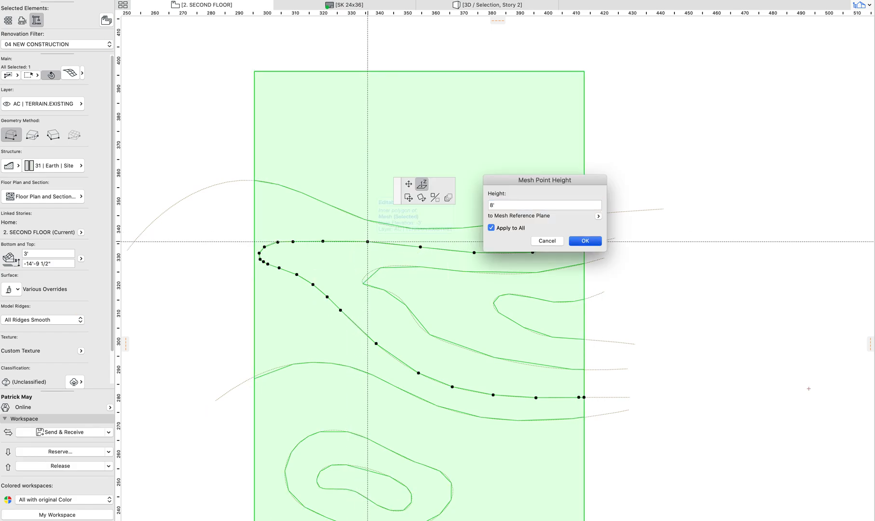
pyautogui.write("8'")
pyautogui.press('Return')
pyautogui.click(380, 267)
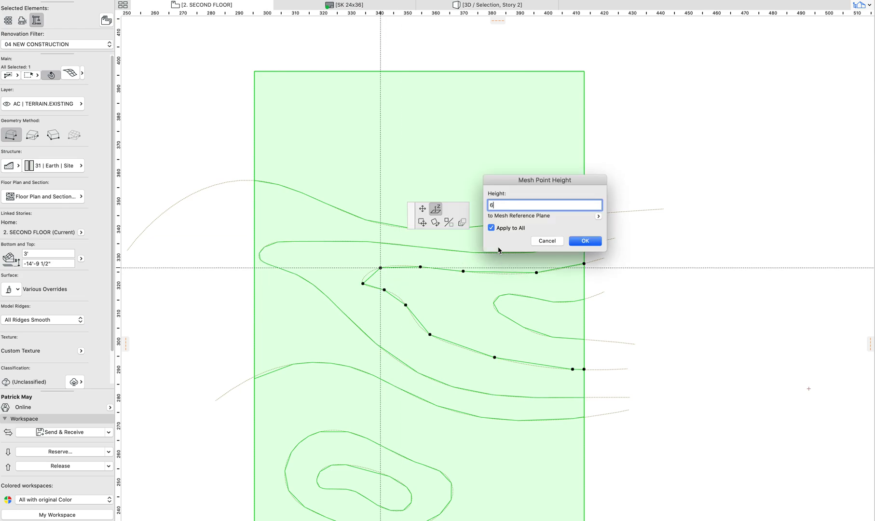
pyautogui.write('6')
pyautogui.press('Return')
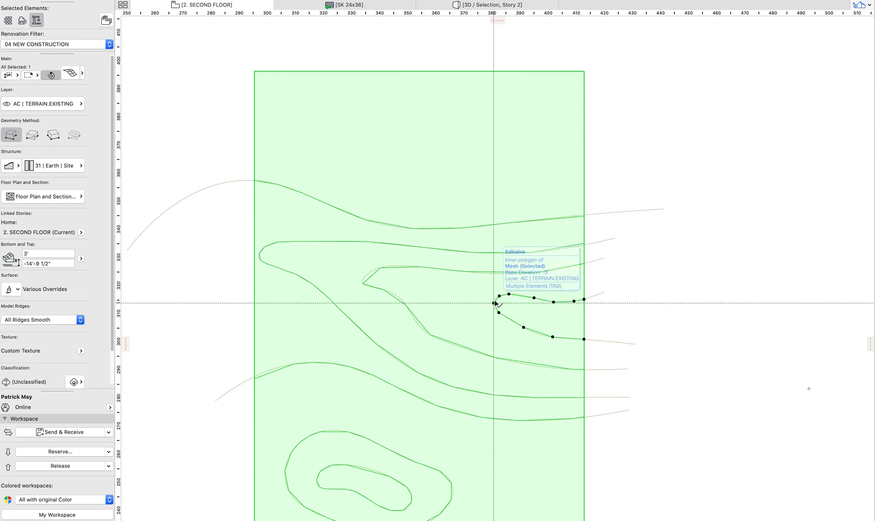
# Step: Apply a height of 4' to all points of the smallest open loop and 10' to the lowest open contour
pyautogui.click(494, 303)
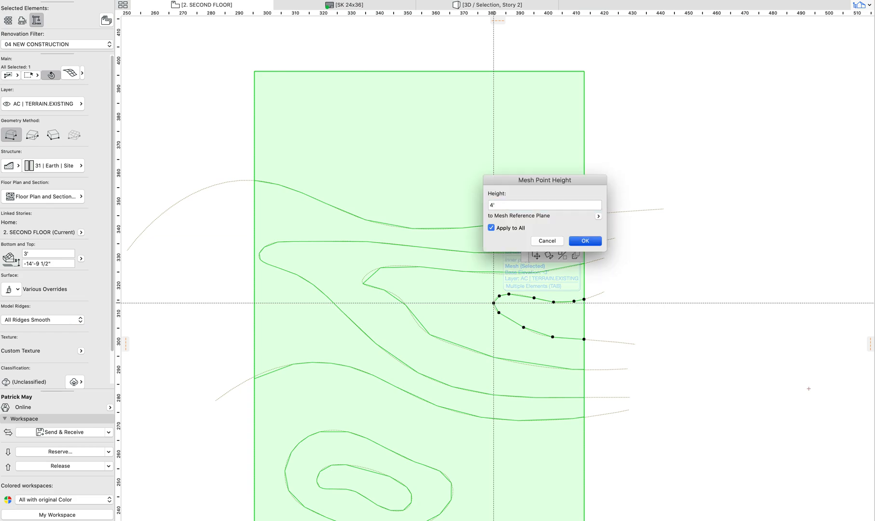
pyautogui.press('Return')
pyautogui.click(361, 372)
pyautogui.click(362, 371)
pyautogui.click(342, 278)
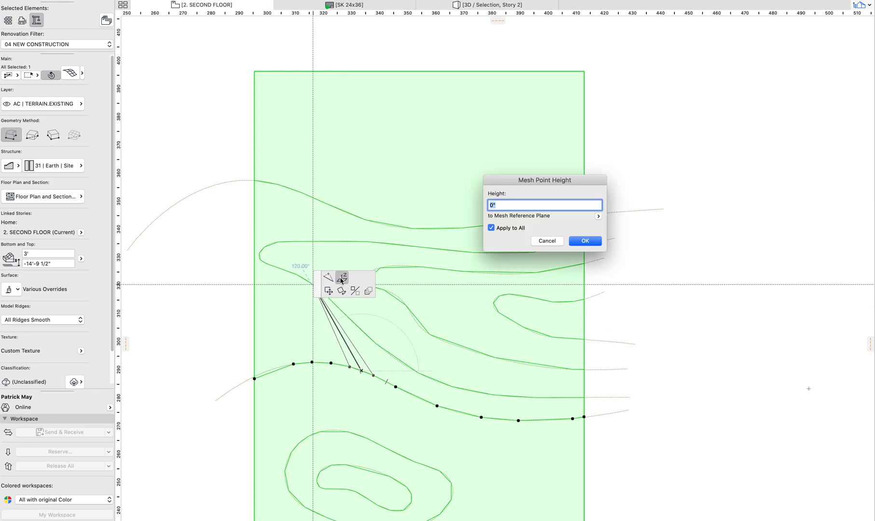
pyautogui.write("1'")
pyautogui.press('Return')
# Step: Set all points of the outer closed contour to 12' high, assign a height to the inner closed contour, and deselect the mesh
pyautogui.click(344, 432)
pyautogui.click(347, 432)
pyautogui.write('12')
pyautogui.press('Return')
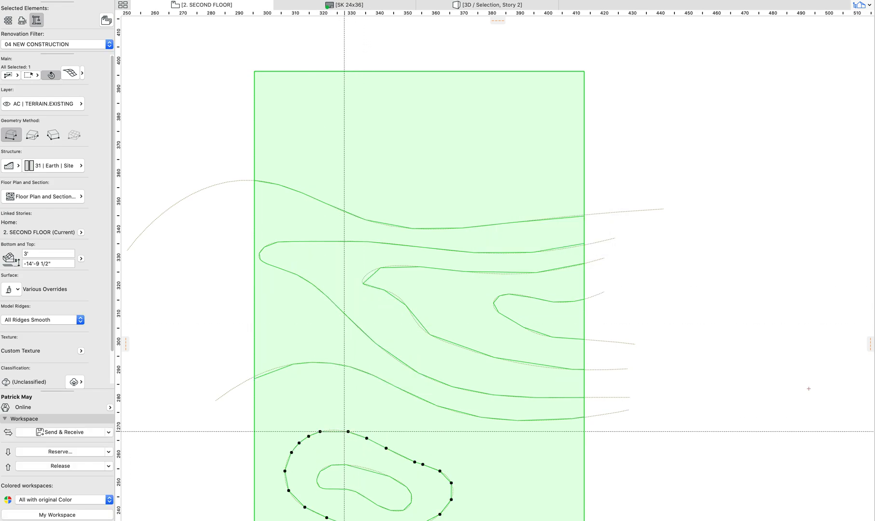
pyautogui.click(346, 465)
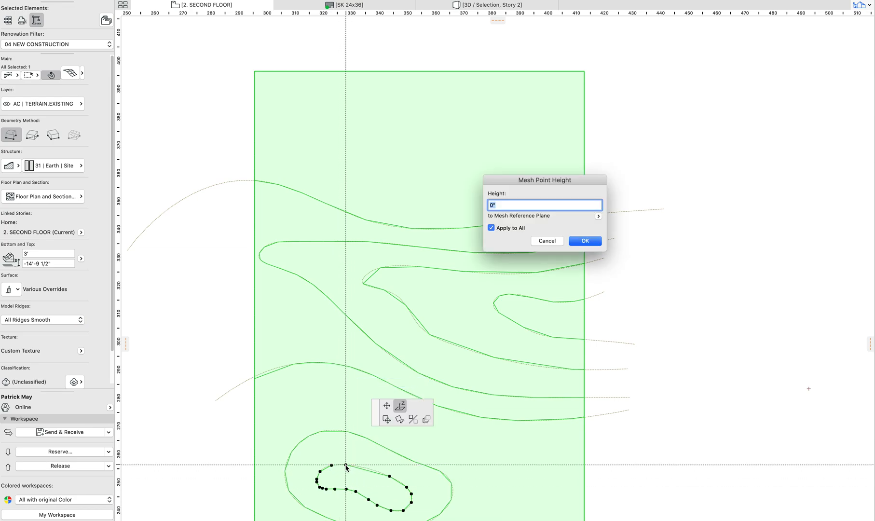
pyautogui.write('18')
pyautogui.press('Return')
pyautogui.press('Escape')
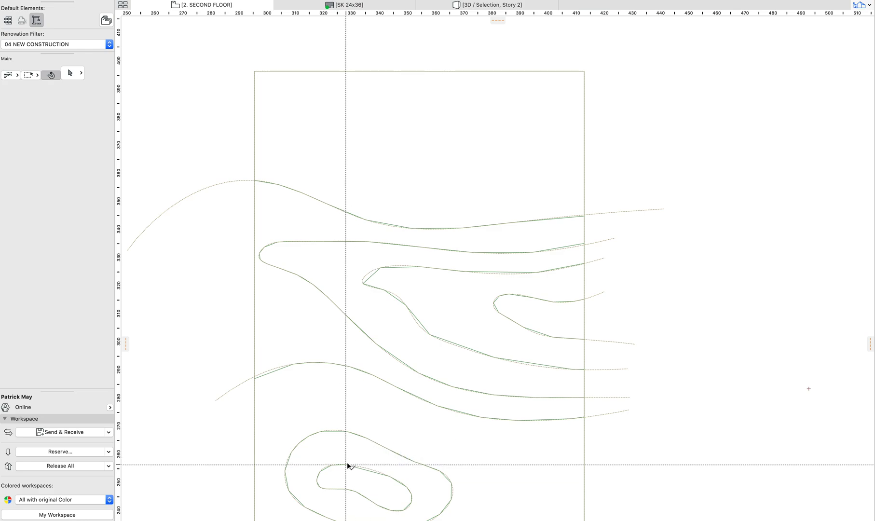
# Step: Show the mesh in 3D and elevate one flat outer corner beyond the uppermost open contour
pyautogui.press('F3')
pyautogui.keyDown('shift'); pyautogui.moveTo(456, 344); pyautogui.dragTo(661, 334, button='middle'); pyautogui.keyUp('shift')
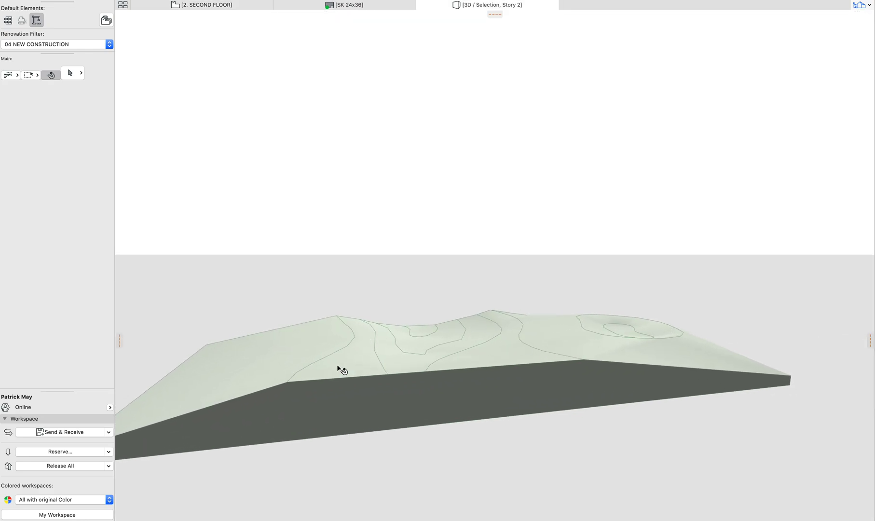
pyautogui.keyDown('shift'); pyautogui.moveTo(549, 362); pyautogui.dragTo(594, 404, button='middle'); pyautogui.keyUp('shift')
pyautogui.click(619, 429)
pyautogui.click(620, 428)
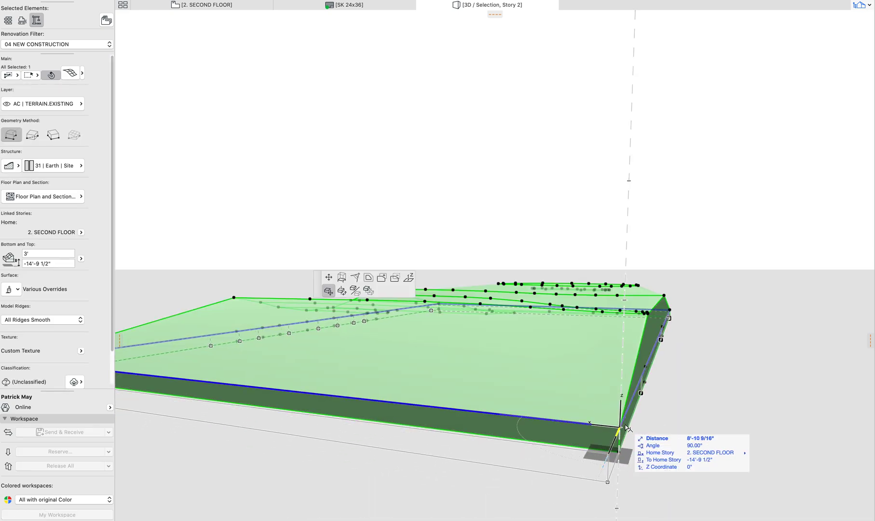
pyautogui.click(407, 277)
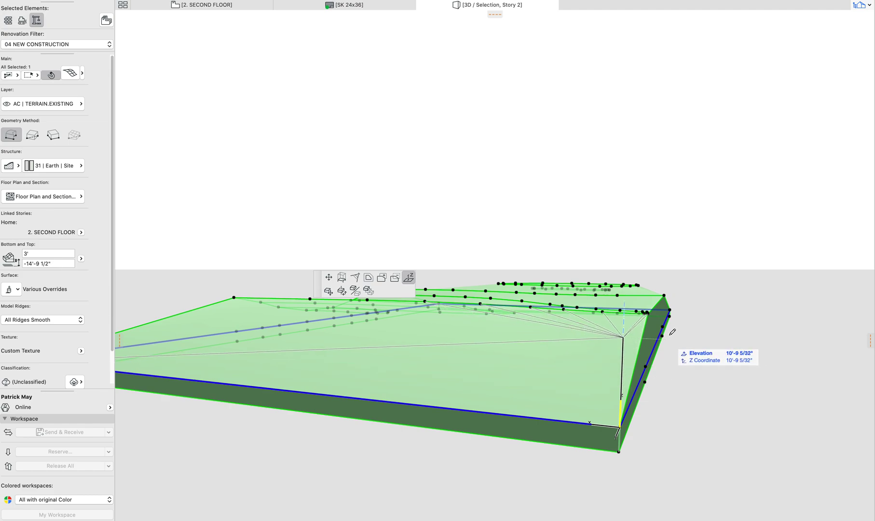
pyautogui.click(648, 316)
# Step: Elevate the other outer corner at the same end of the mesh by about 14' and deselect the mesh
pyautogui.keyDown('shift'); pyautogui.moveTo(254, 391); pyautogui.dragTo(321, 437, button='middle'); pyautogui.keyUp('shift')
pyautogui.click(320, 433)
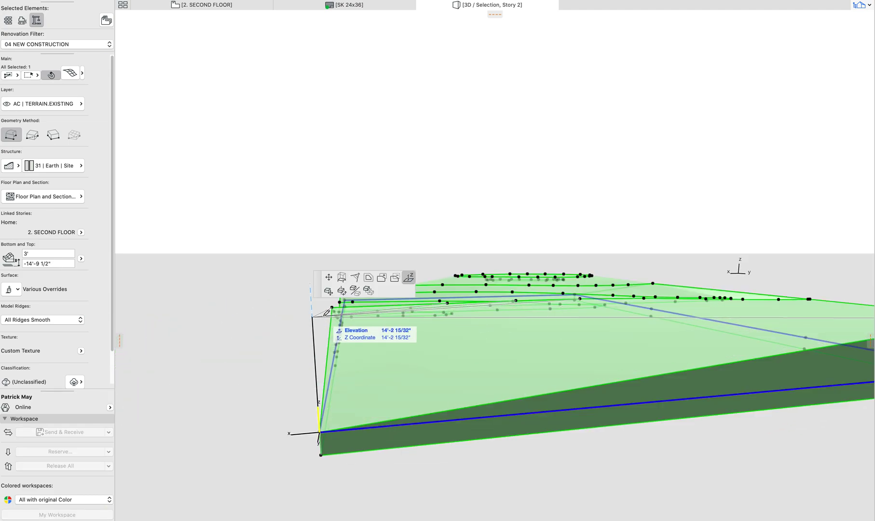
pyautogui.click(312, 317)
pyautogui.keyDown('shift'); pyautogui.moveTo(293, 341); pyautogui.dragTo(649, 366, button='middle'); pyautogui.keyUp('shift')
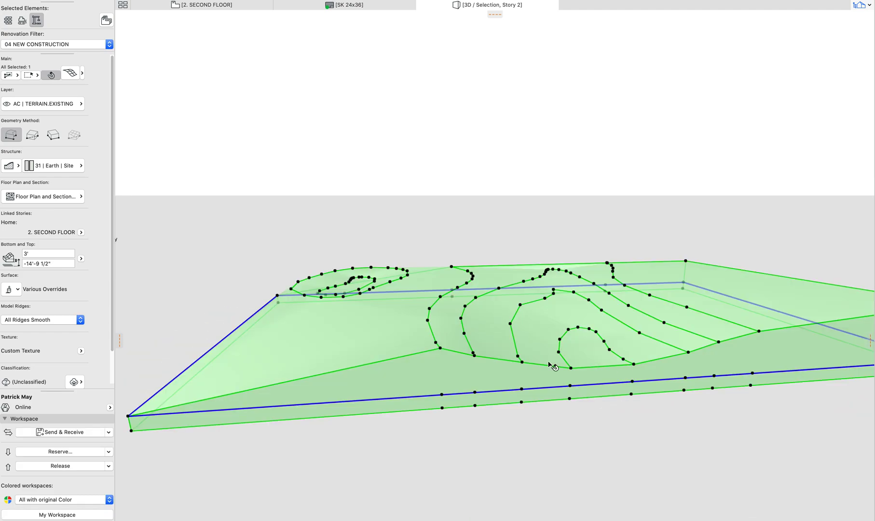
pyautogui.scroll(-4, 550, 363)
pyautogui.keyDown('shift'); pyautogui.moveTo(582, 343); pyautogui.dragTo(632, 393, button='middle'); pyautogui.keyUp('shift')
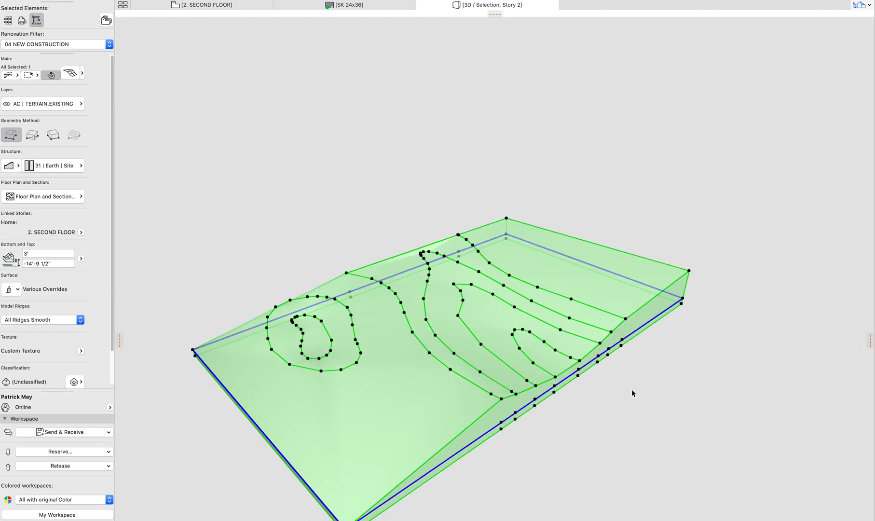
pyautogui.press('Escape')
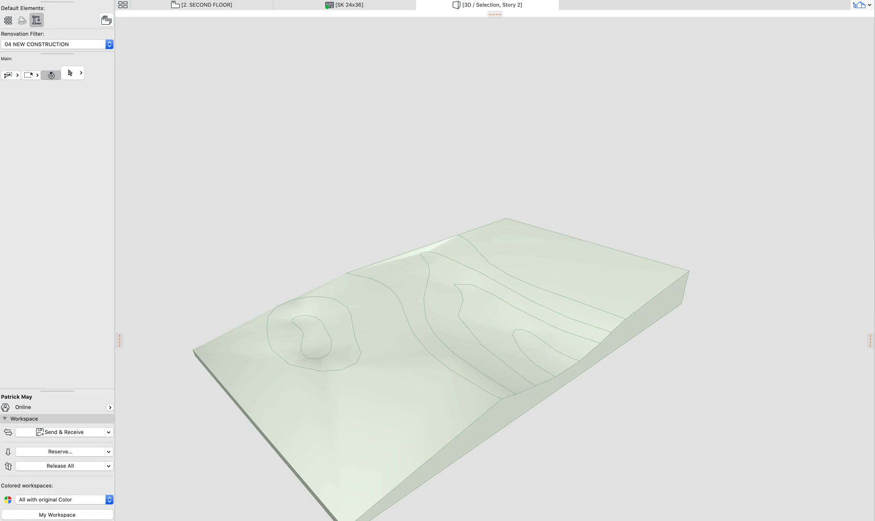